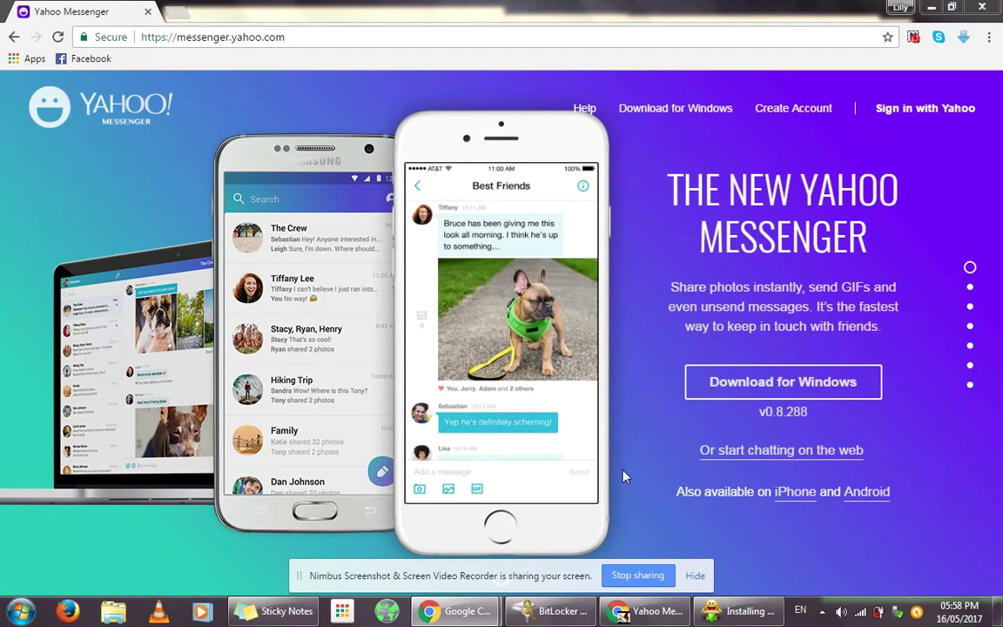
# Step: Download the Windows installer yahoo-messenger-0.8.288-win32.exe from messenger.yahoo.com
pyautogui.click(774, 400)
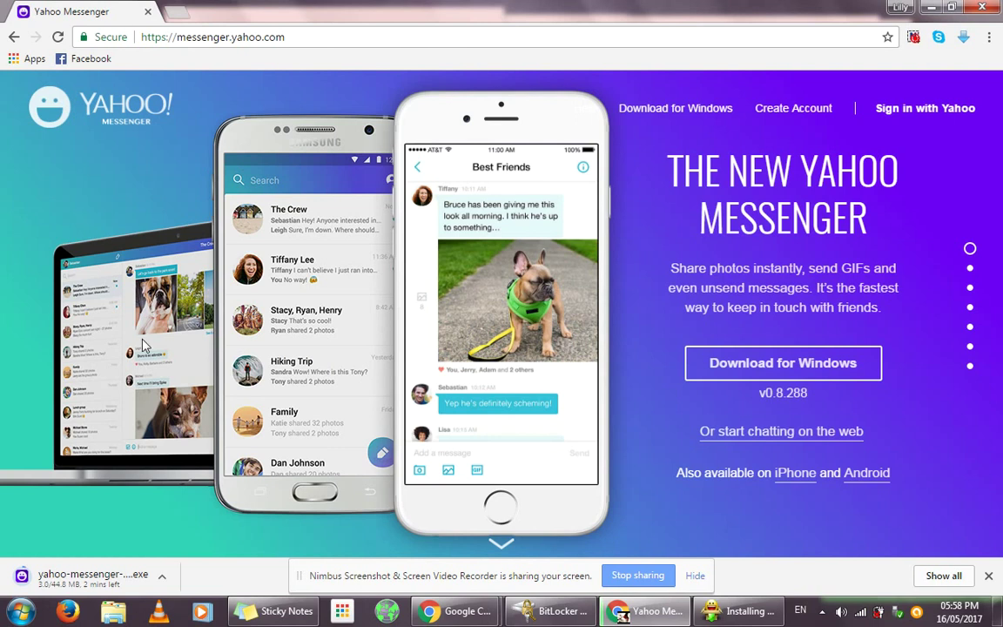
# Step: Google 'yahoo messenger download for windows 7' in a new tab and open the Softonic result
pyautogui.click(179, 13)
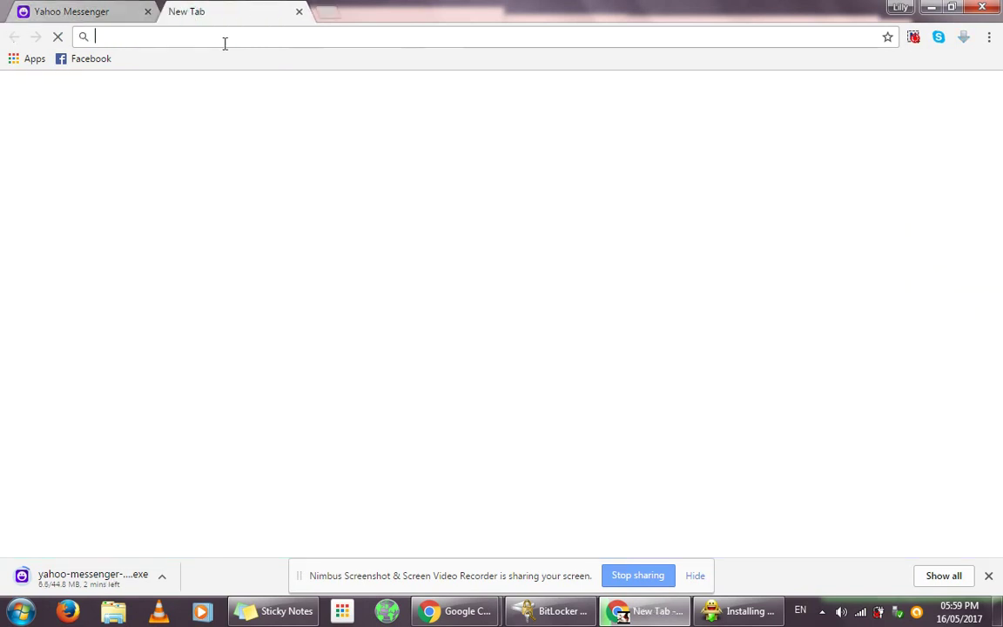
pyautogui.write('yaho')
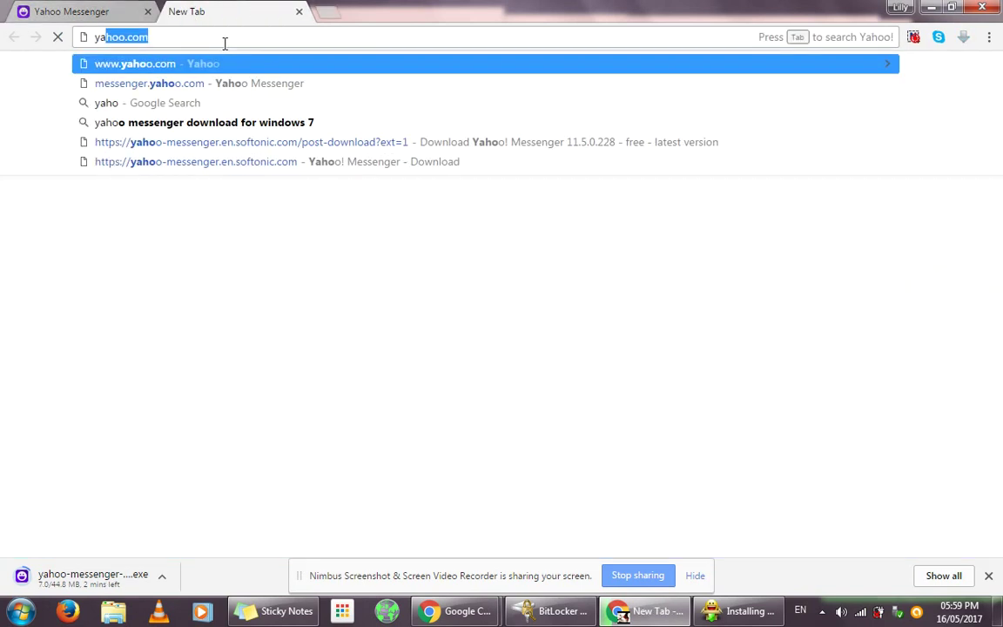
pyautogui.write('o')
pyautogui.press('Down')
pyautogui.press('Down')
pyautogui.press('Down')
pyautogui.press('Return')
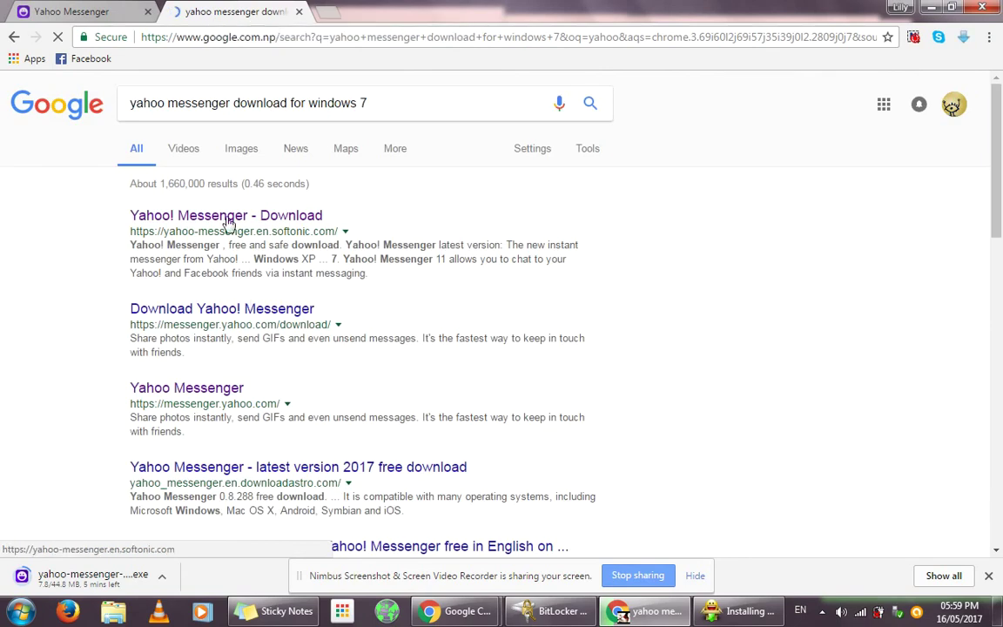
pyautogui.click(227, 217)
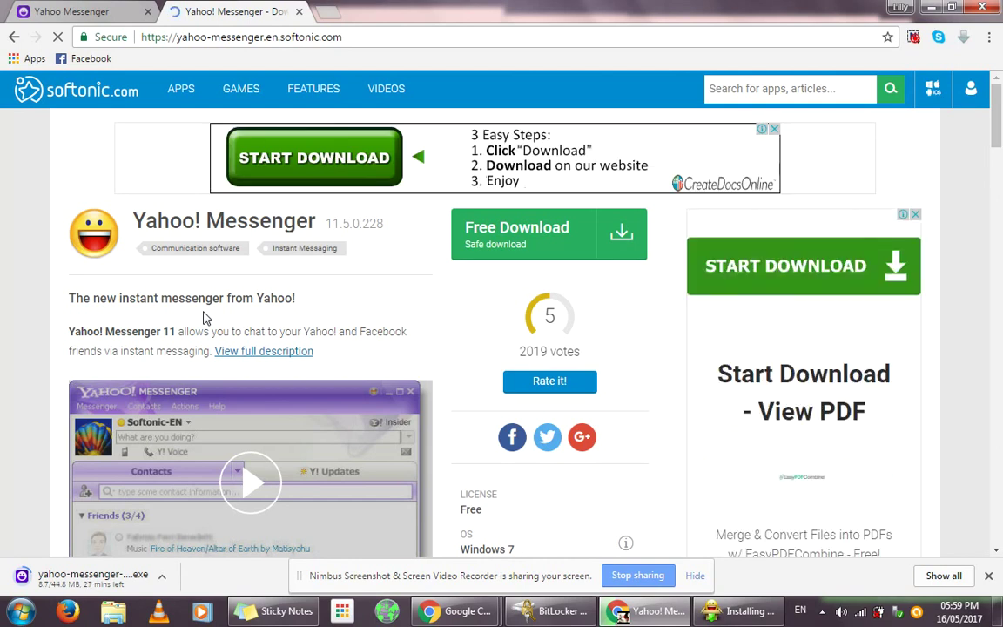
# Step: Download msgr11us.exe from Softonic's Yahoo! Messenger 11 page and show the full Downloads list
pyautogui.click(510, 253)
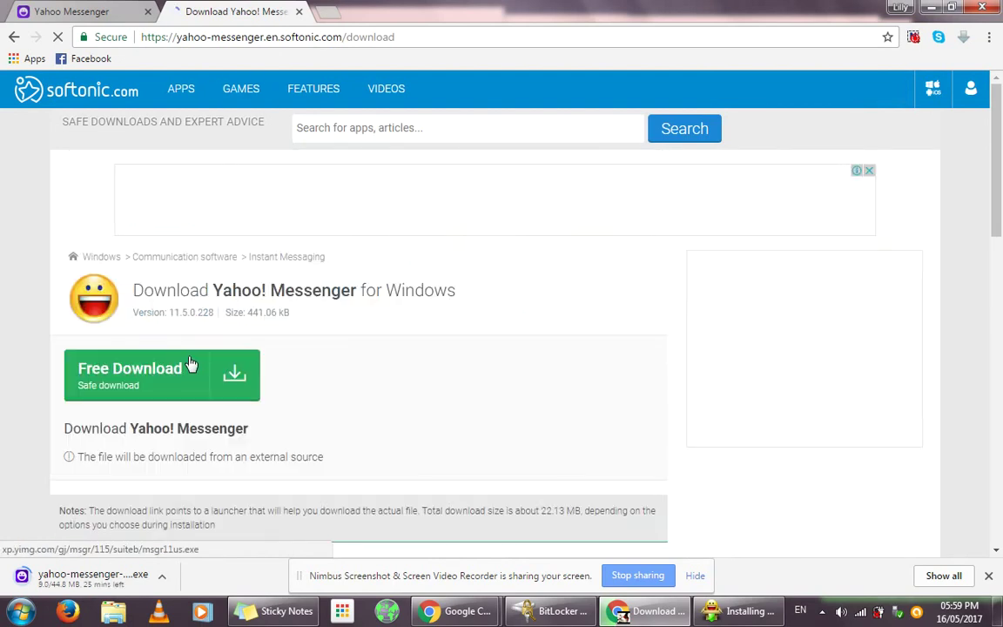
pyautogui.click(174, 376)
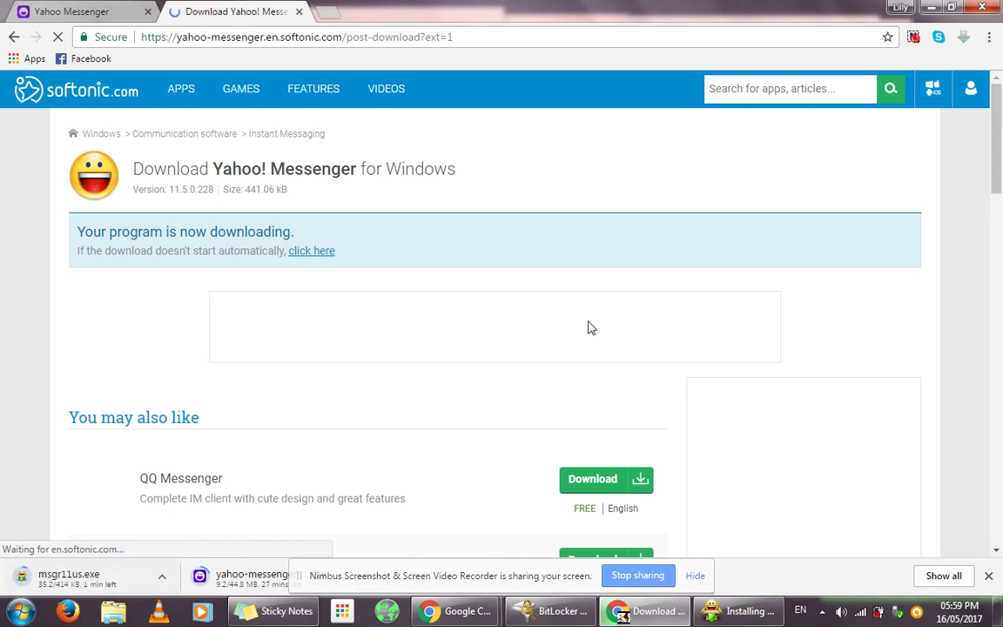
pyautogui.click(944, 575)
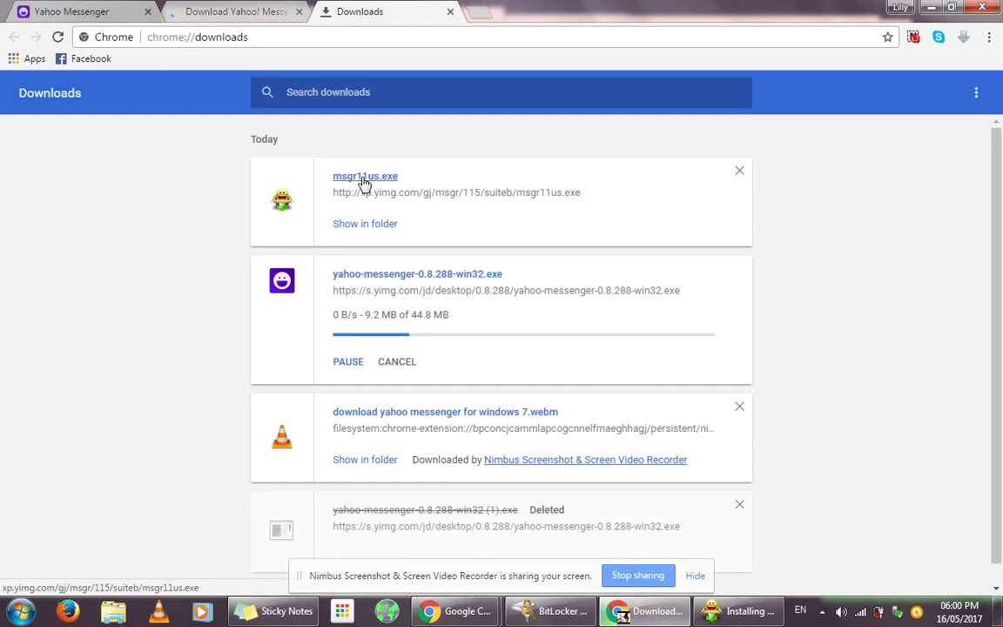
# Step: Run msgr11us.exe past the security warning and bring its installer window forward
pyautogui.click(365, 179)
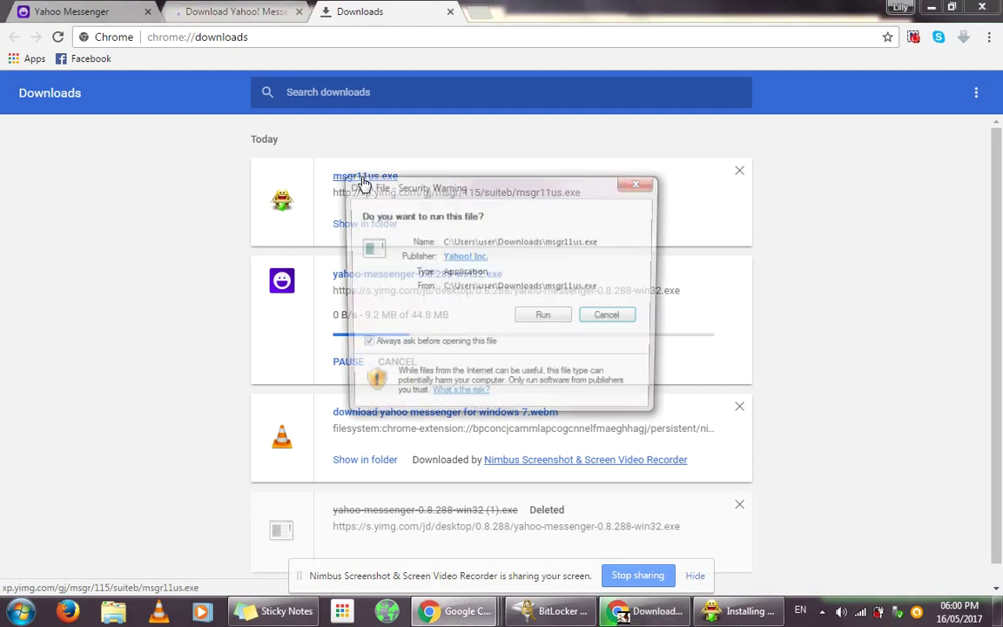
pyautogui.click(544, 318)
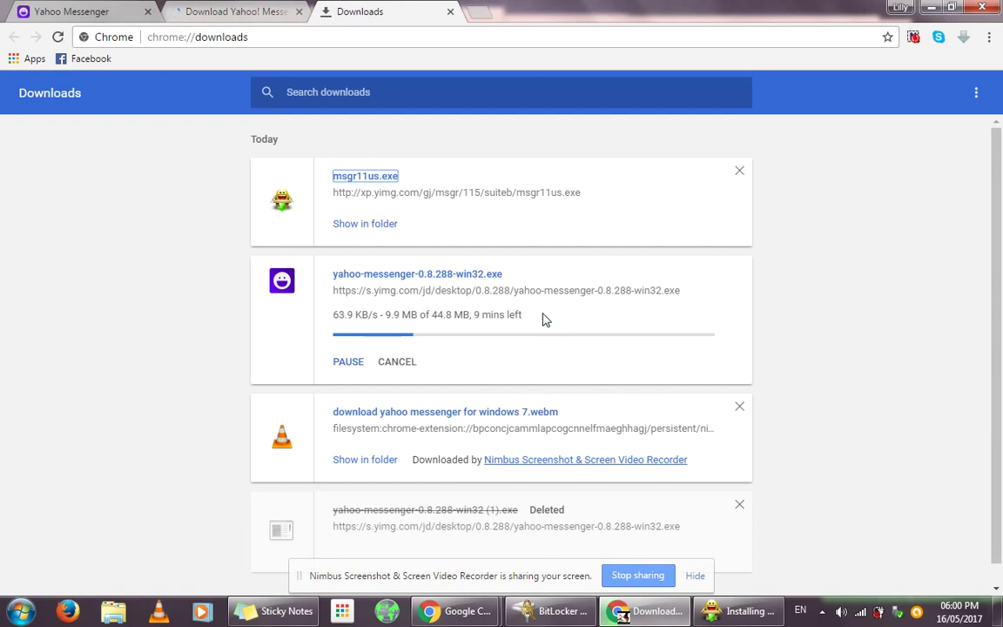
pyautogui.click(744, 610)
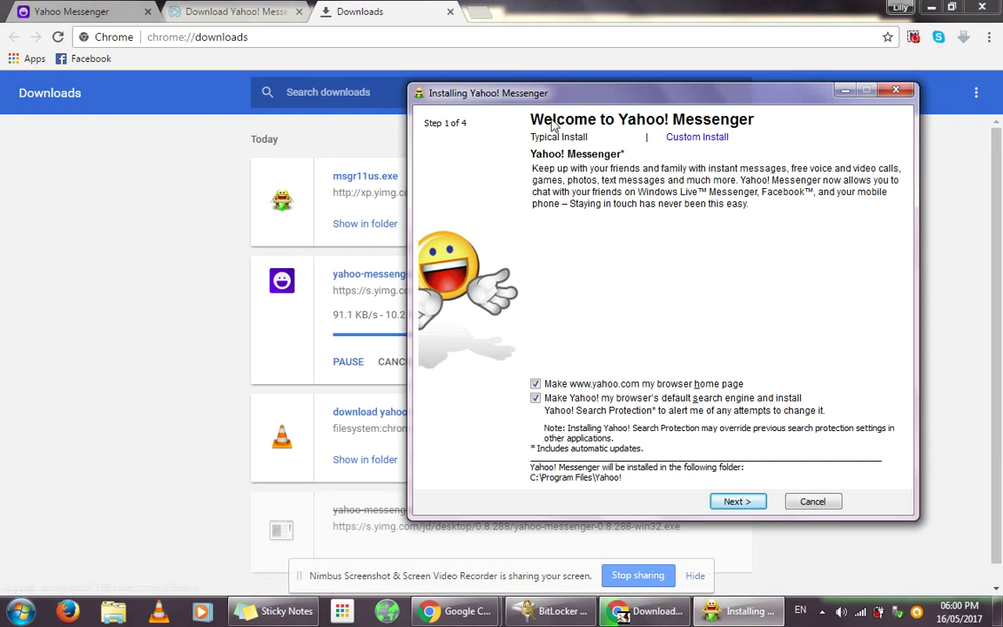
# Step: Decline making Yahoo the browser home page and default search engine
pyautogui.moveTo(520, 103); pyautogui.dragTo(306, 35)
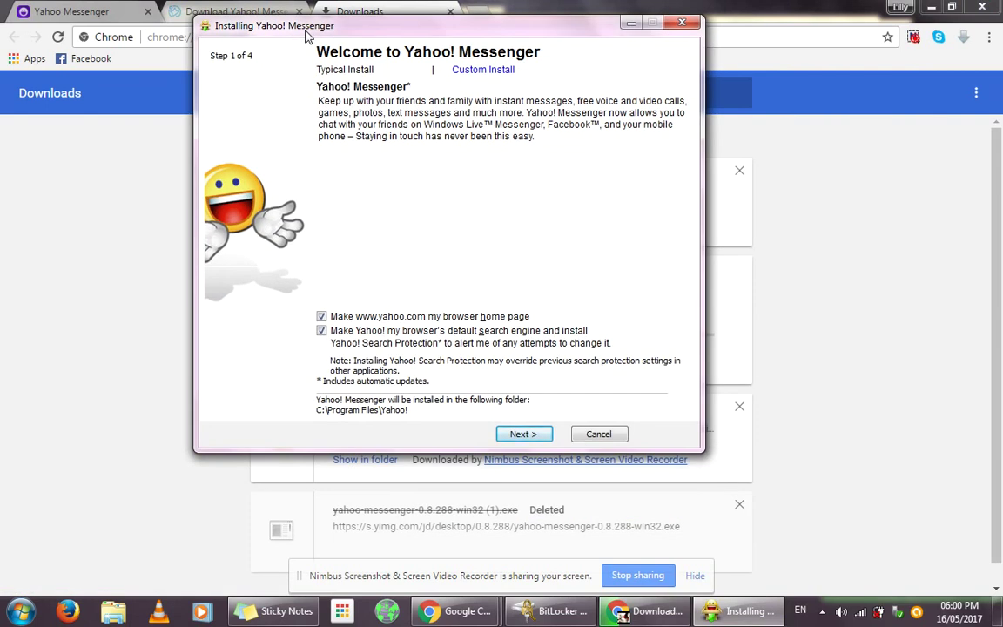
pyautogui.click(322, 317)
pyautogui.click(324, 332)
pyautogui.click(521, 435)
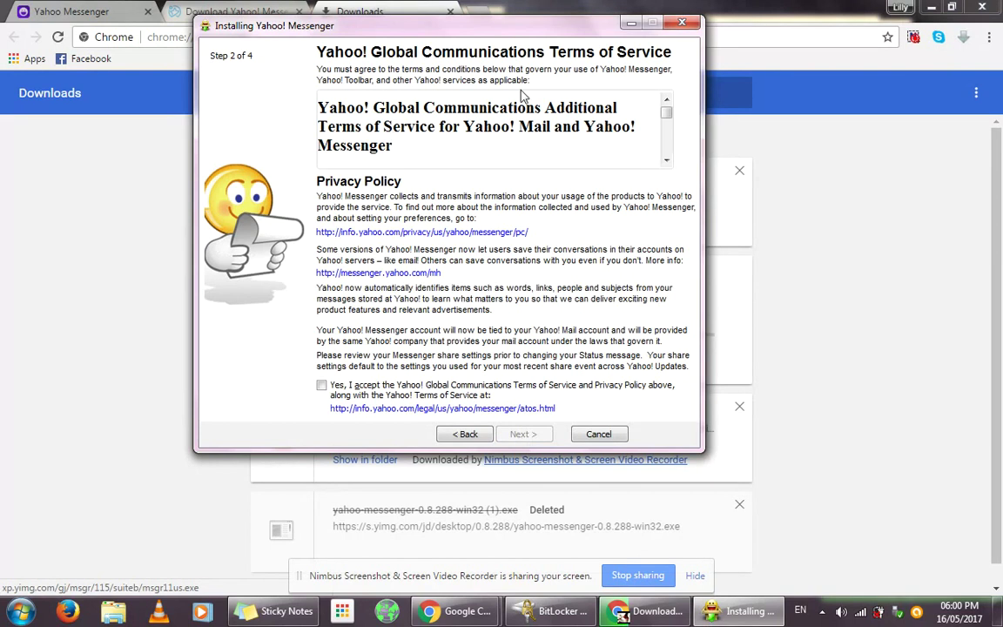
# Step: Accept the Terms of Service and advance to the Ready to Install step
pyautogui.moveTo(667, 121); pyautogui.dragTo(667, 154)
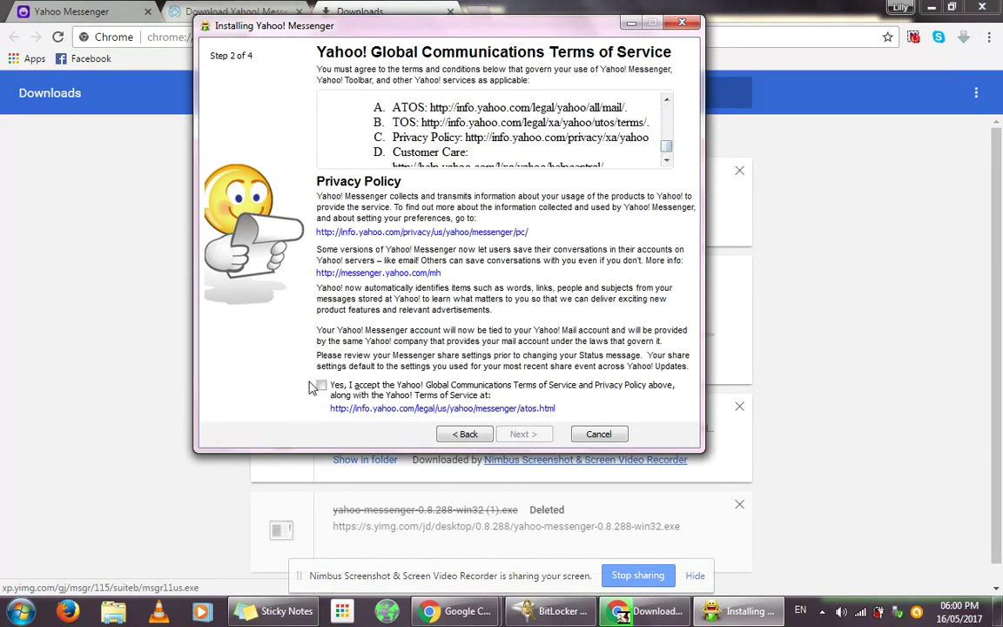
pyautogui.click(321, 386)
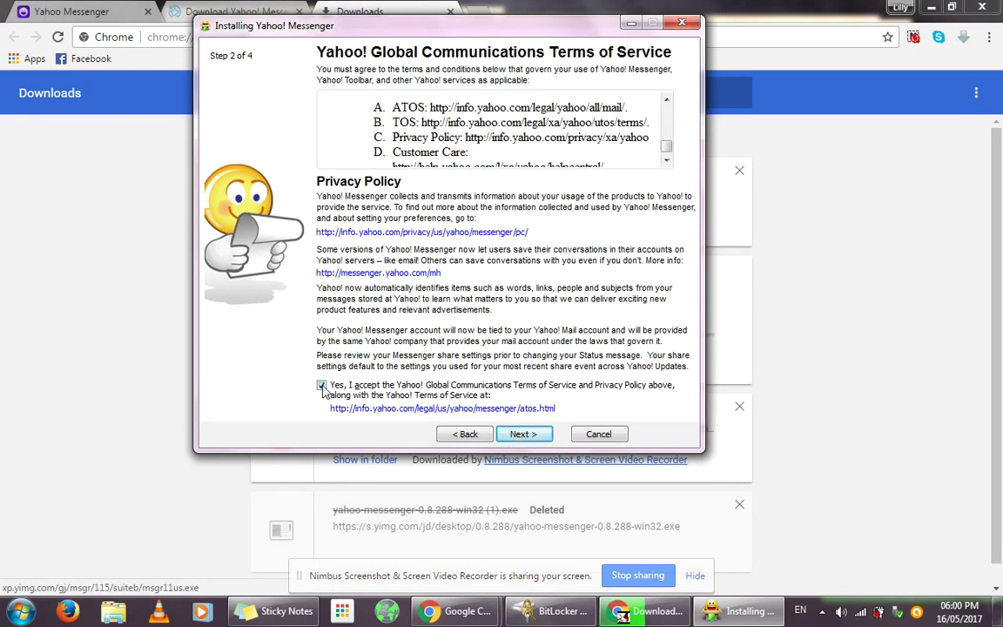
pyautogui.click(523, 435)
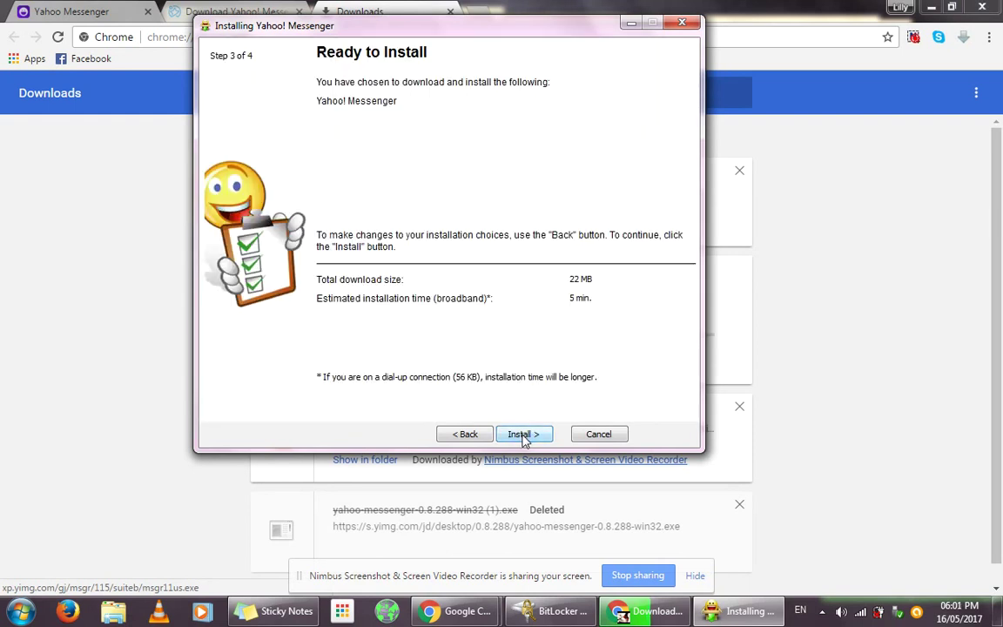
# Step: Start the Yahoo! Messenger installation and return to the browser while it runs
pyautogui.click(523, 434)
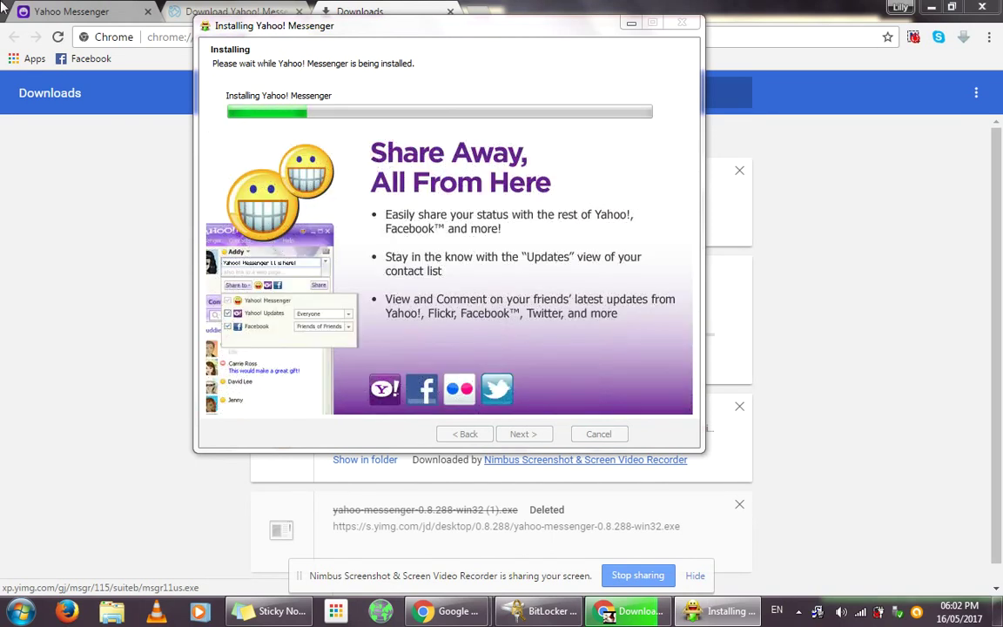
pyautogui.click(3, 9)
# Step: Go back to the Yahoo Messenger tab and choose 'Sign in with Yahoo'
pyautogui.click(126, 10)
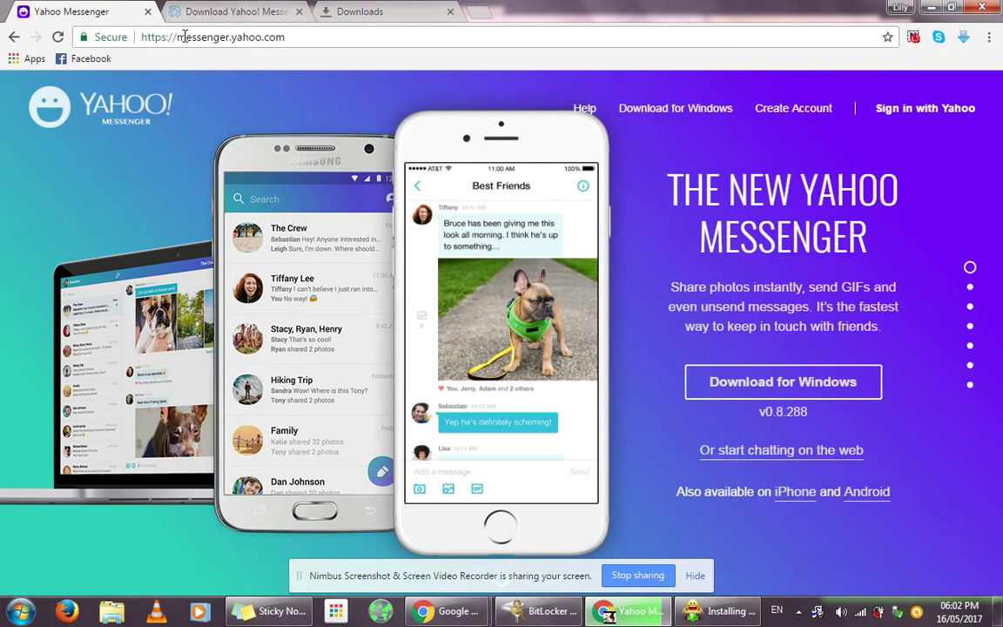
pyautogui.click(916, 120)
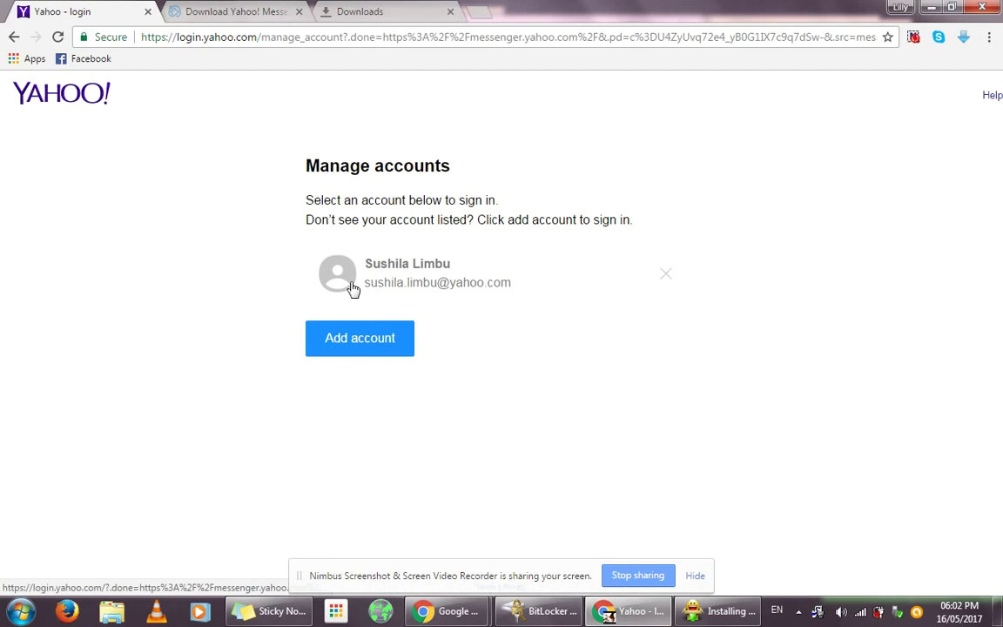
# Step: Pick the saved account and submit its full e-mail address
pyautogui.click(353, 287)
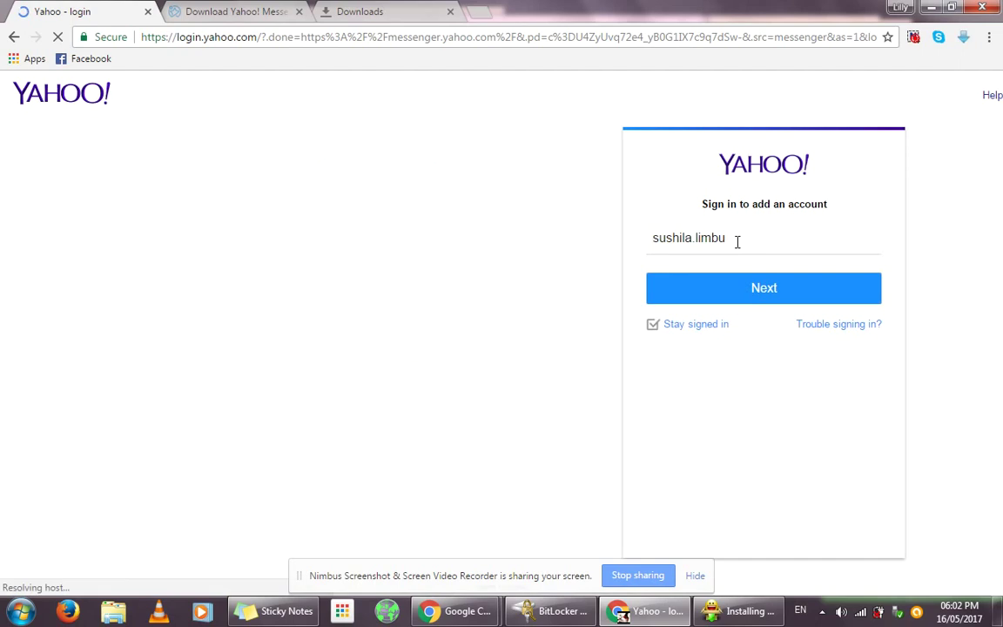
pyautogui.click(728, 233)
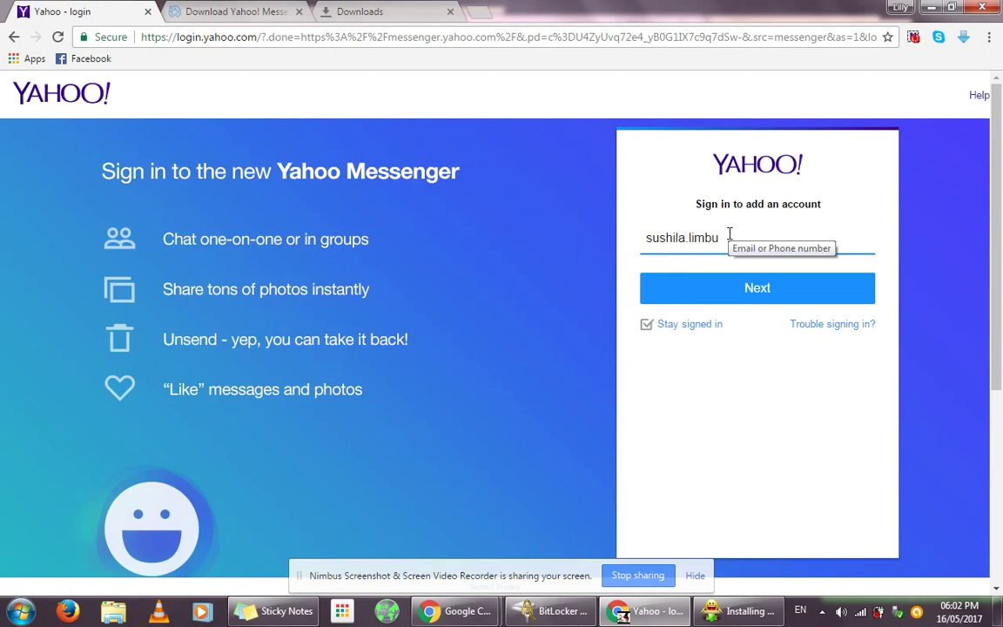
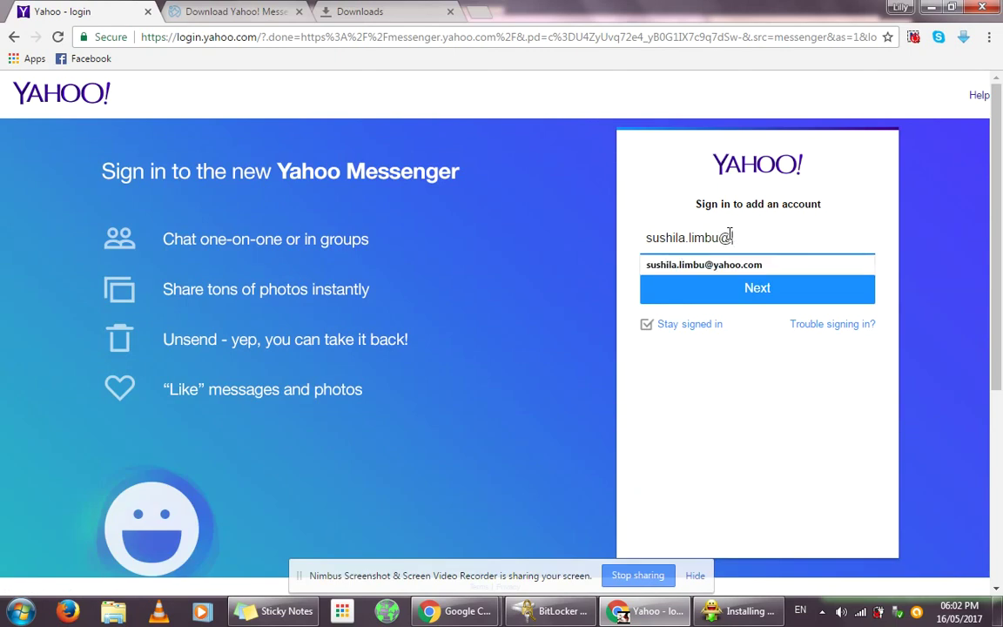
pyautogui.click(742, 265)
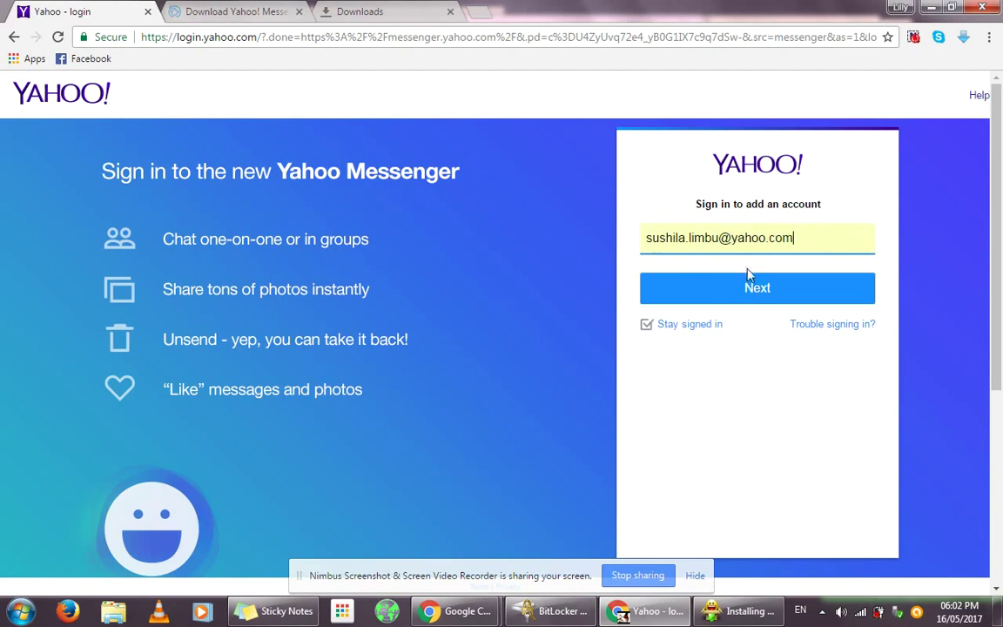
pyautogui.click(764, 295)
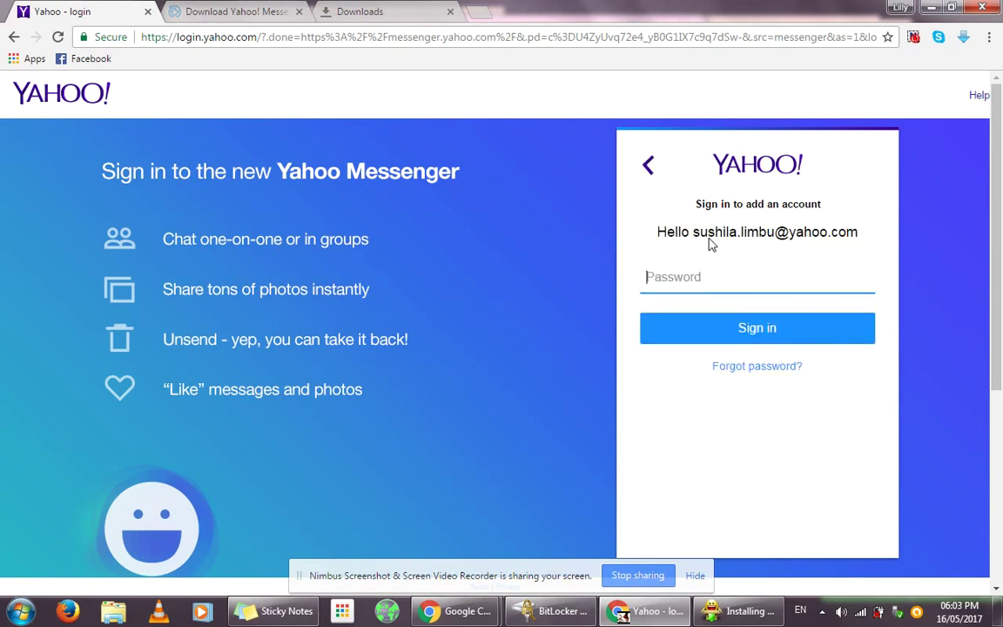
# Step: Enter the account password and sign in
pyautogui.write('••')
pyautogui.write('•')
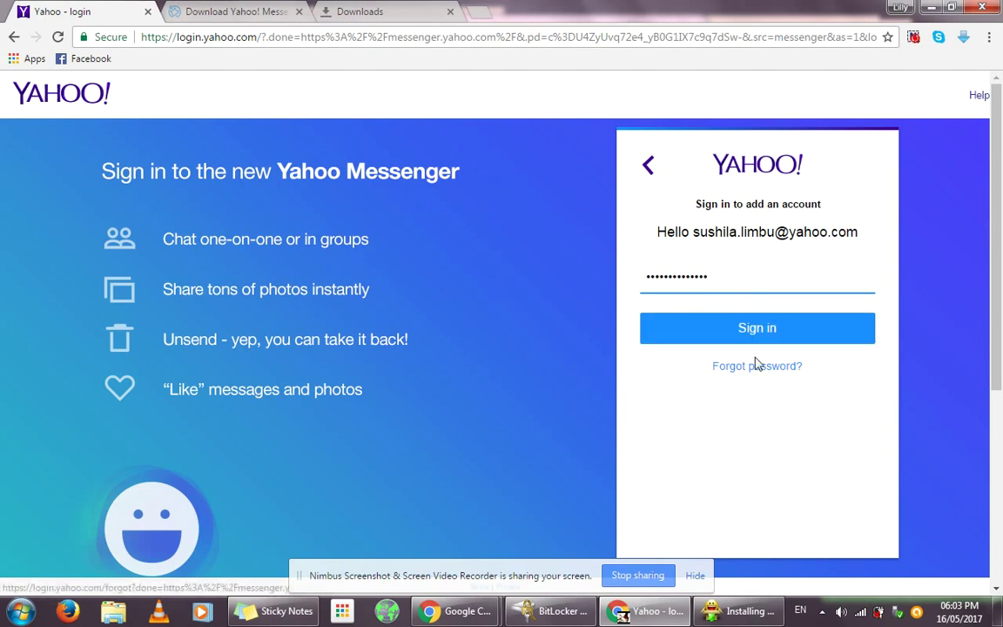
pyautogui.click(746, 346)
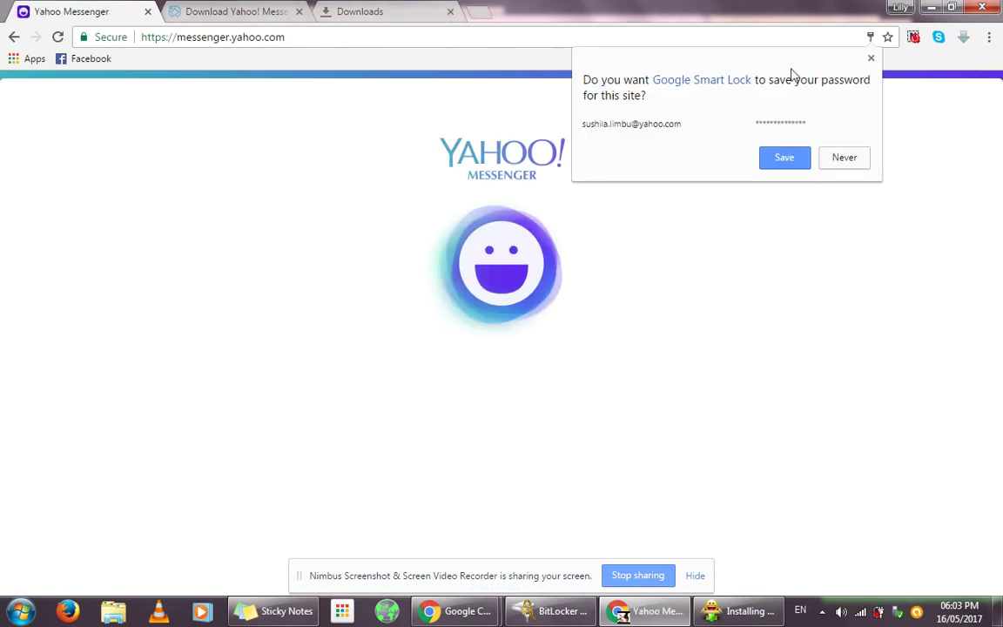
# Step: Dismiss the Smart Lock save-password offer and bring the installer back to the front
pyautogui.click(870, 58)
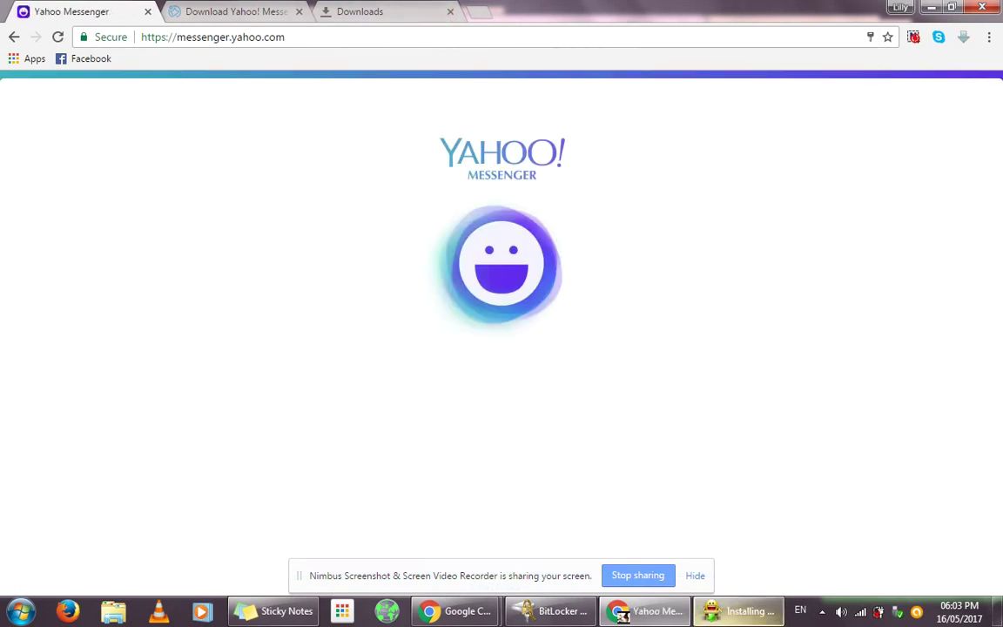
pyautogui.click(733, 620)
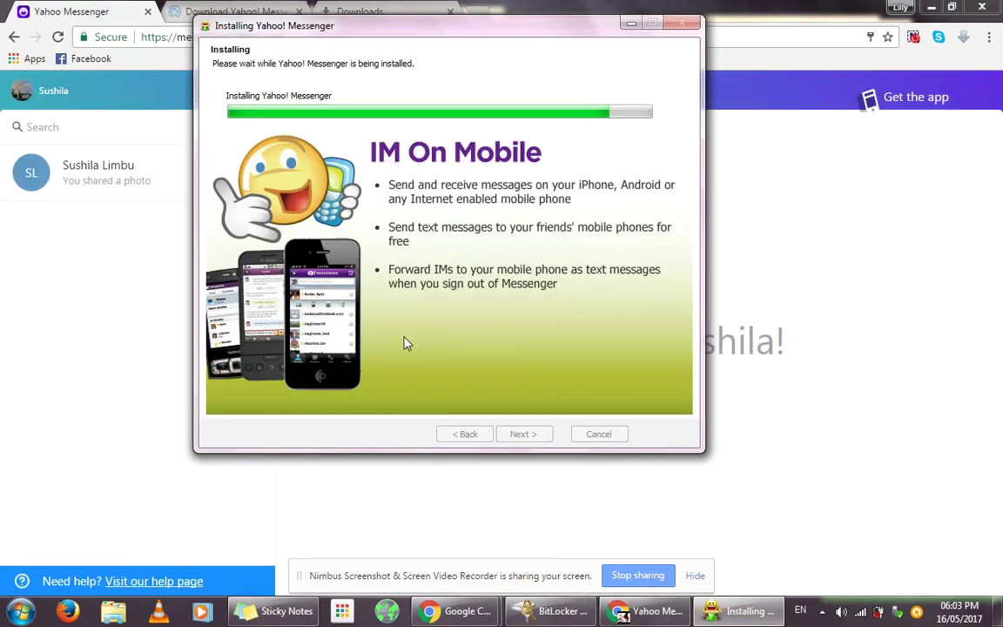